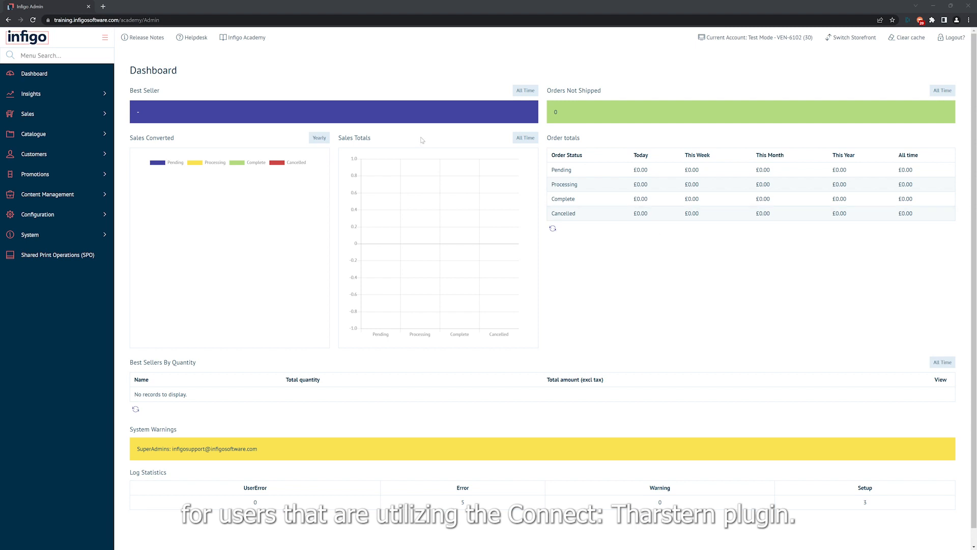
- Find the Order Settings page and save it with the Show Delivery Date selection step option enabled under Checkout Flow
{"action": "left_click", "coordinate": [40, 56]}
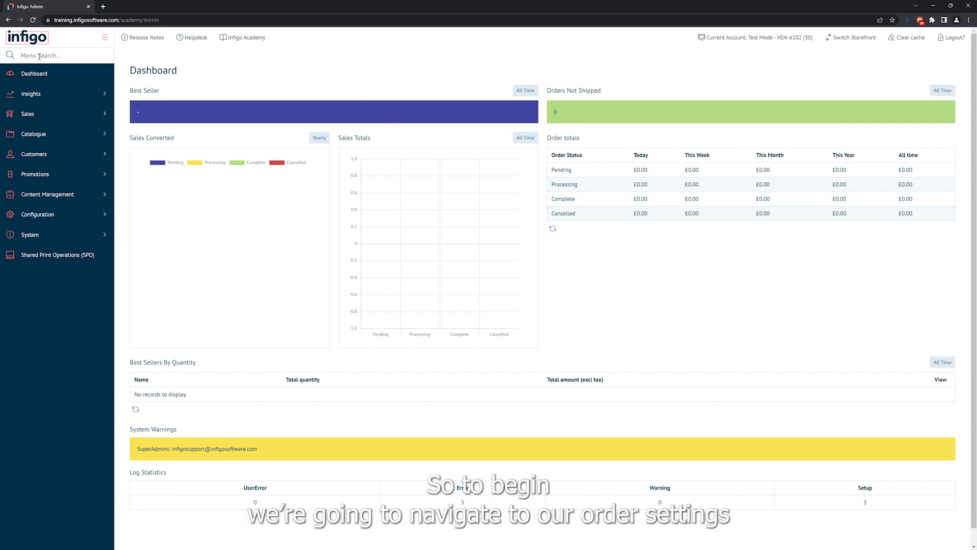
{"action": "type", "text": "order"}
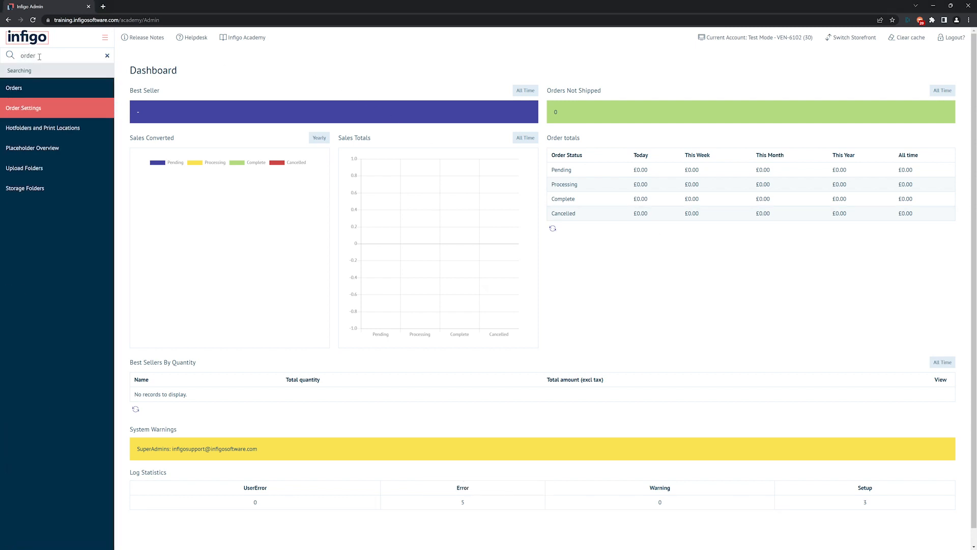
{"action": "key", "text": "Return"}
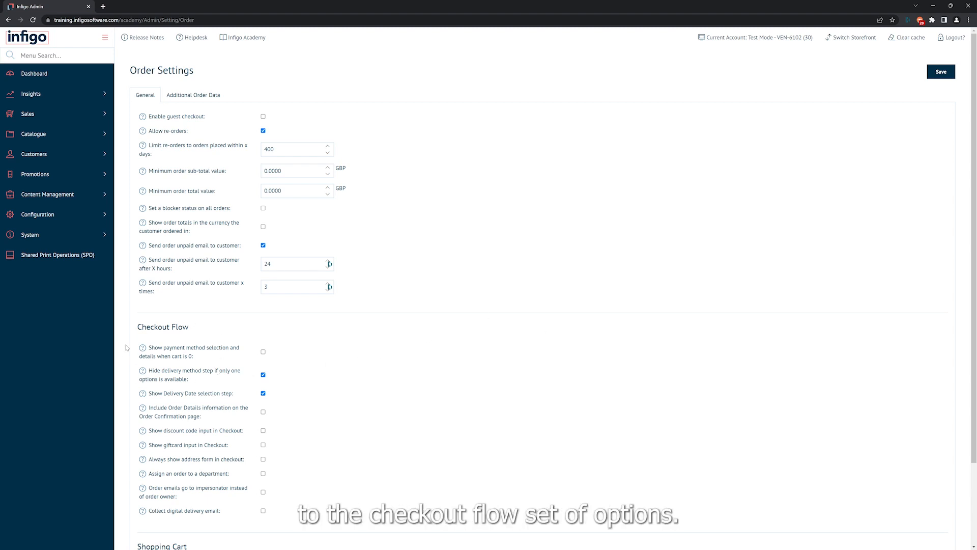
{"action": "scroll", "coordinate": [167, 360], "scroll_direction": "down", "scroll_amount": 1}
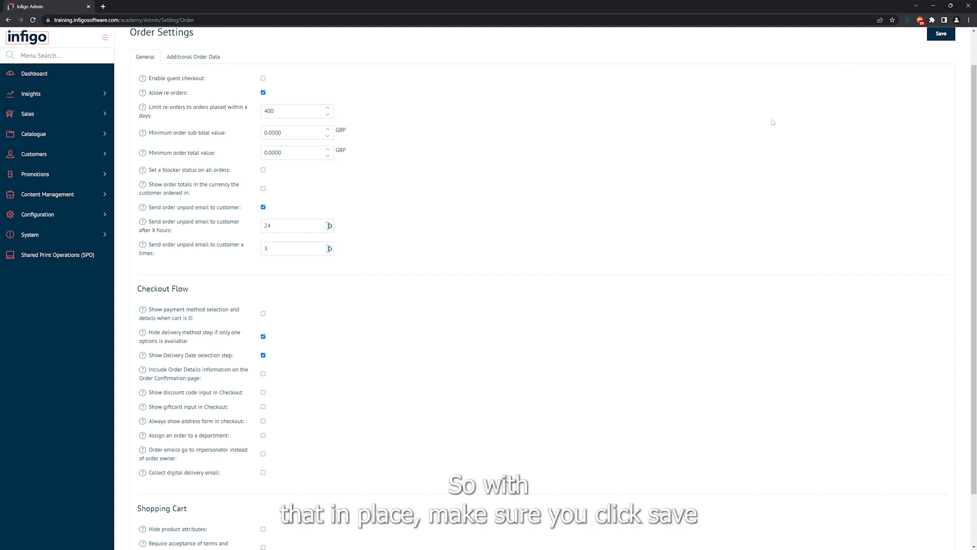
{"action": "left_click", "coordinate": [941, 34]}
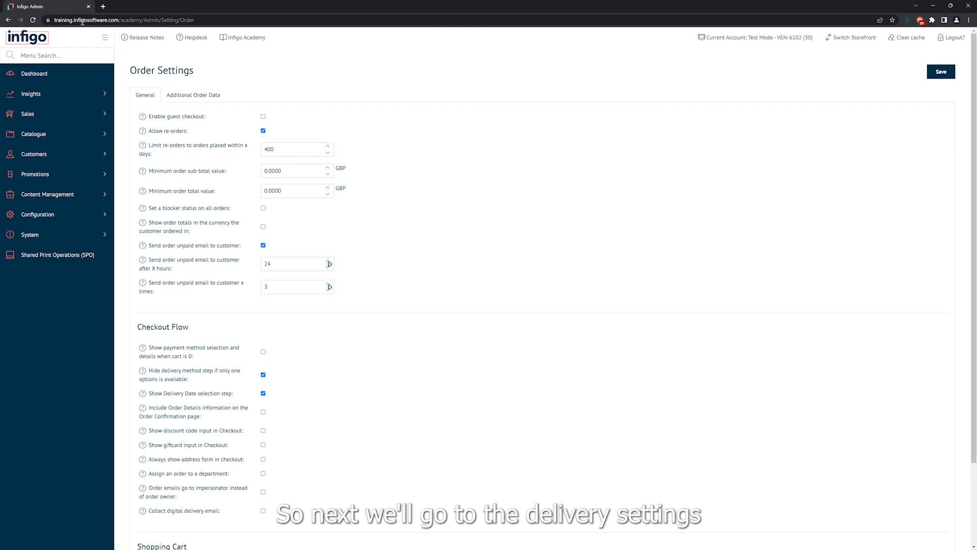
- Find and open the Delivery Settings page
{"action": "left_click", "coordinate": [54, 58]}
{"action": "type", "text": "deliver"}
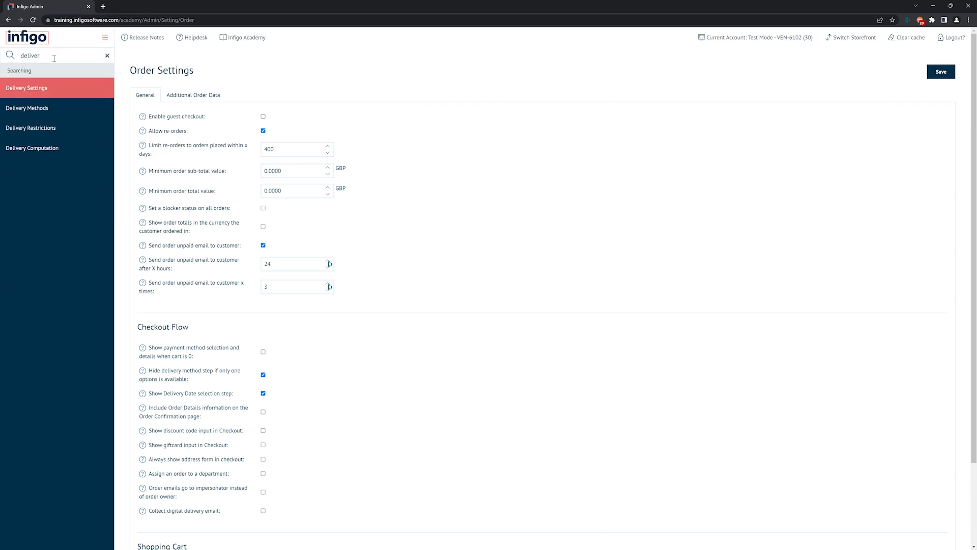
{"action": "left_click", "coordinate": [53, 88]}
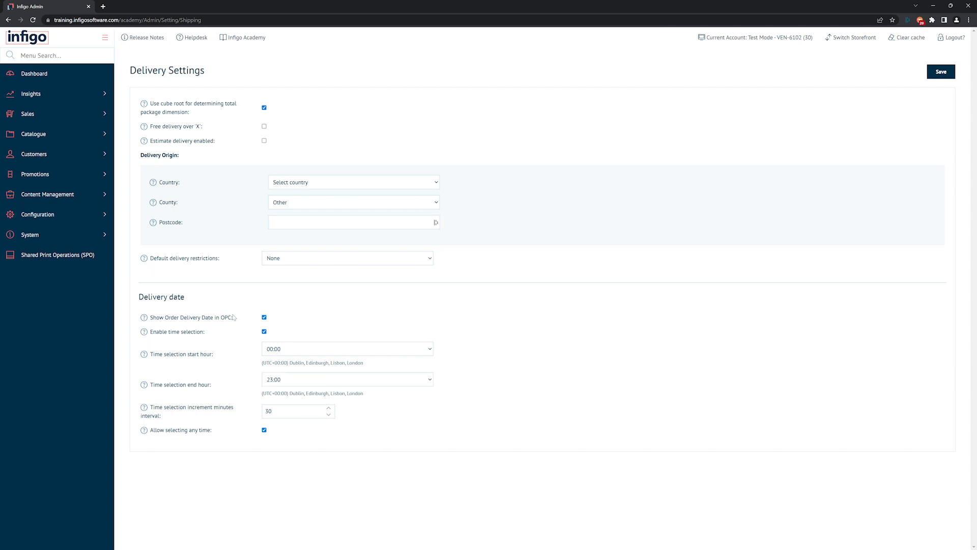
- Keep the order delivery date and time selection enabled, disallow selecting any time, and save the delivery settings
{"action": "left_click", "coordinate": [264, 331]}
{"action": "left_click", "coordinate": [264, 317]}
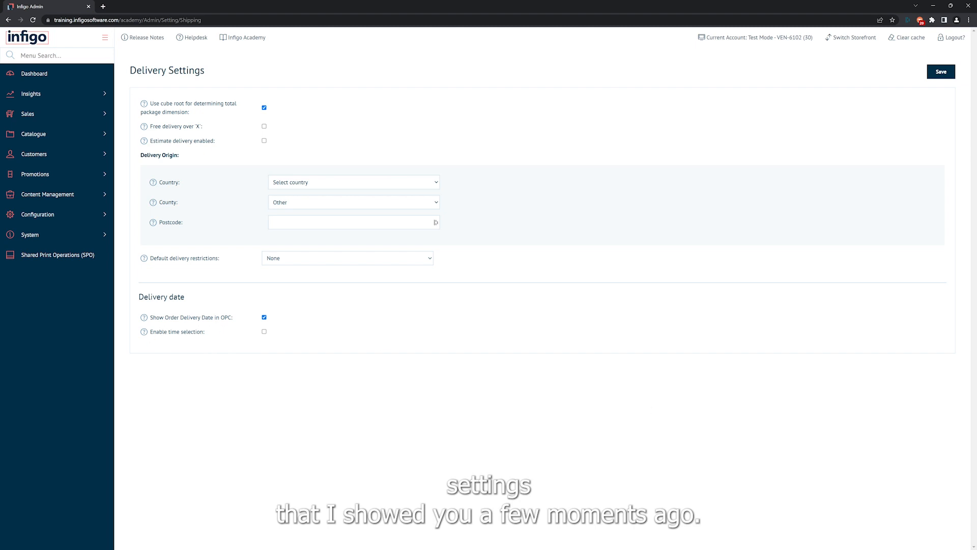
{"action": "left_click", "coordinate": [264, 331]}
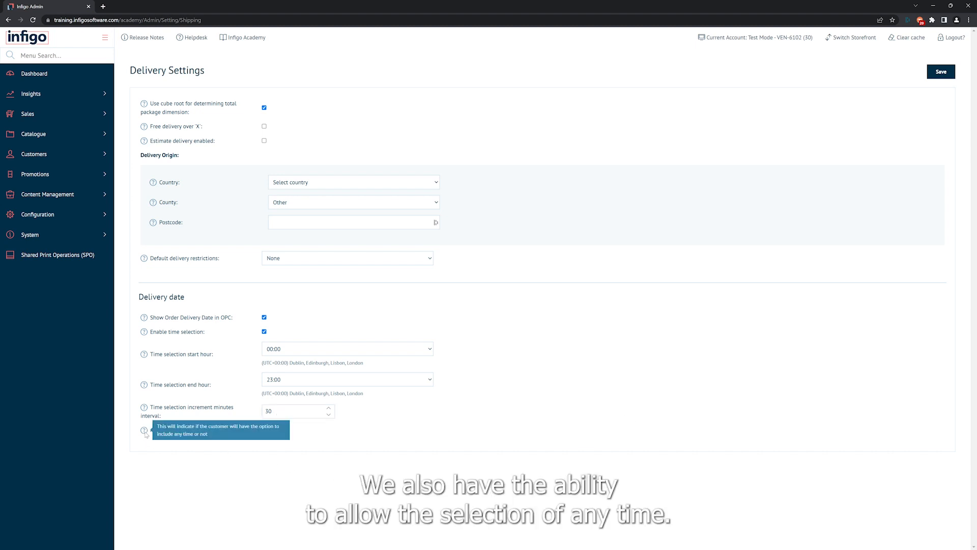
{"action": "mouse_move", "coordinate": [145, 432]}
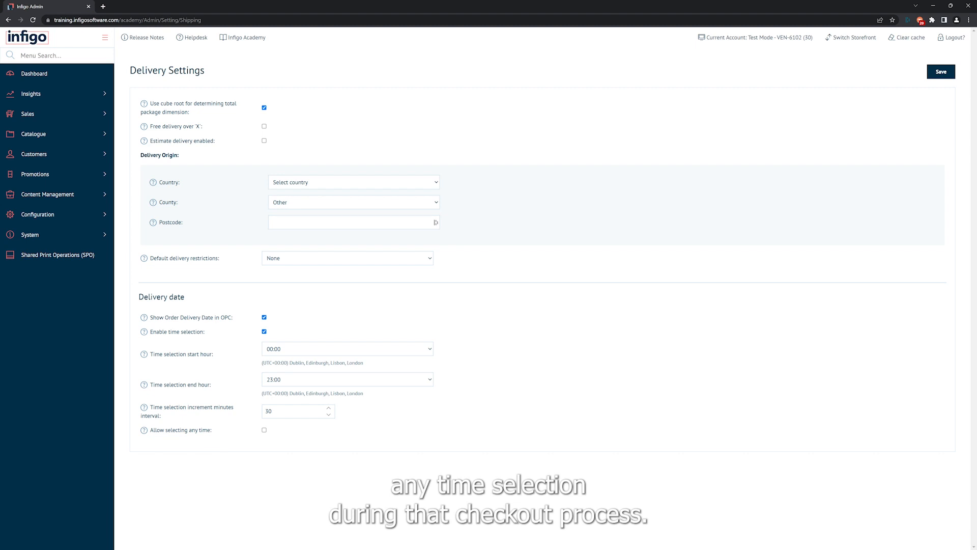
{"action": "left_click", "coordinate": [935, 75]}
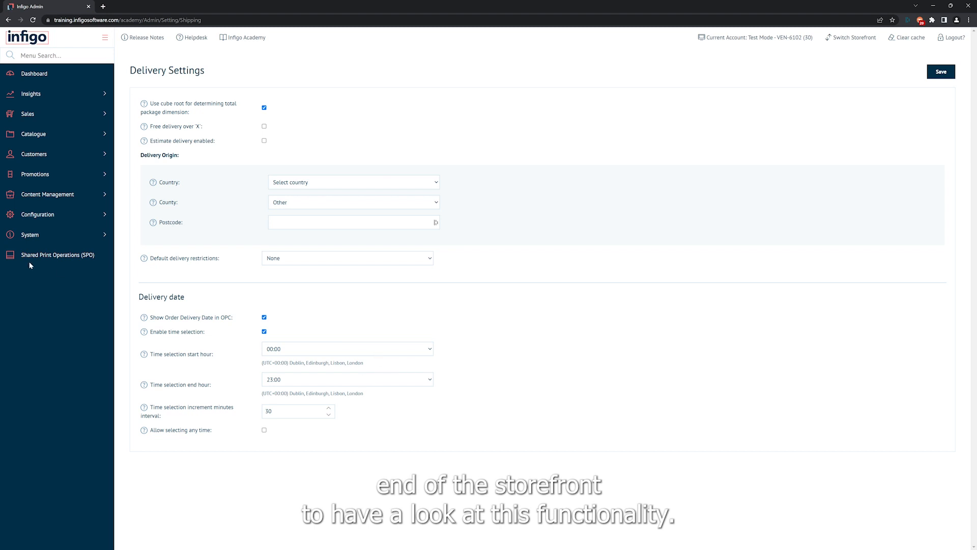
- Enter the storefront as the test customer and check out the basket with the saved billing address and First Class delivery, up to the delivery date
{"action": "left_click", "coordinate": [30, 154]}
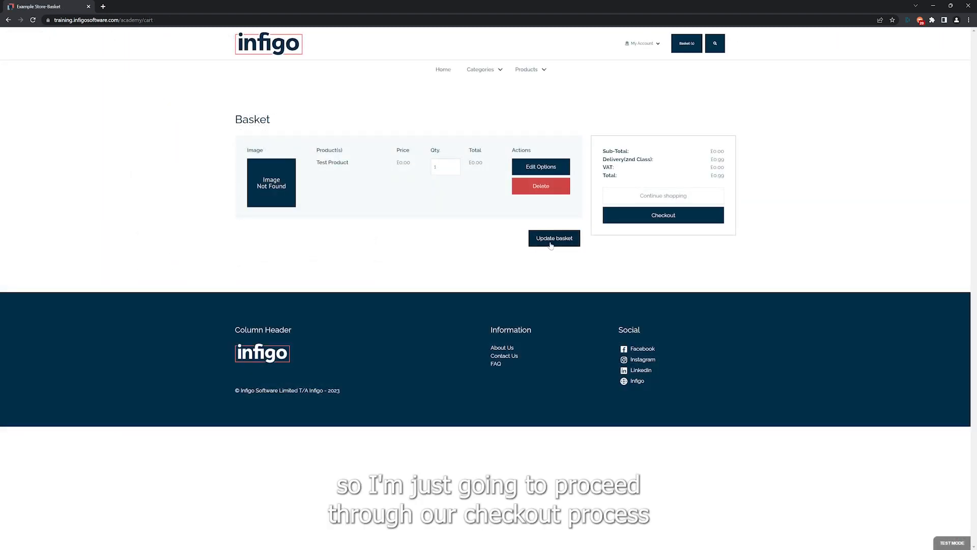
{"action": "left_click", "coordinate": [655, 224]}
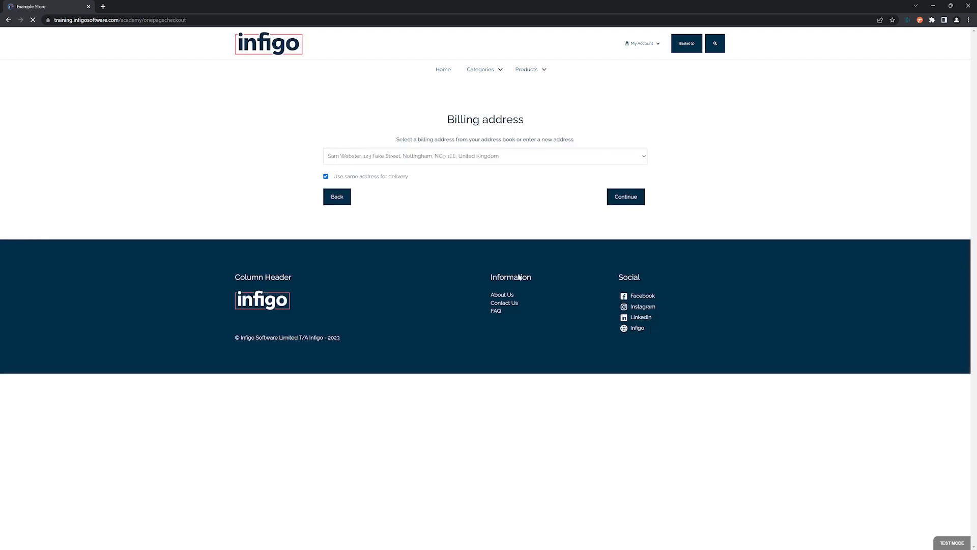
{"action": "left_click", "coordinate": [623, 201]}
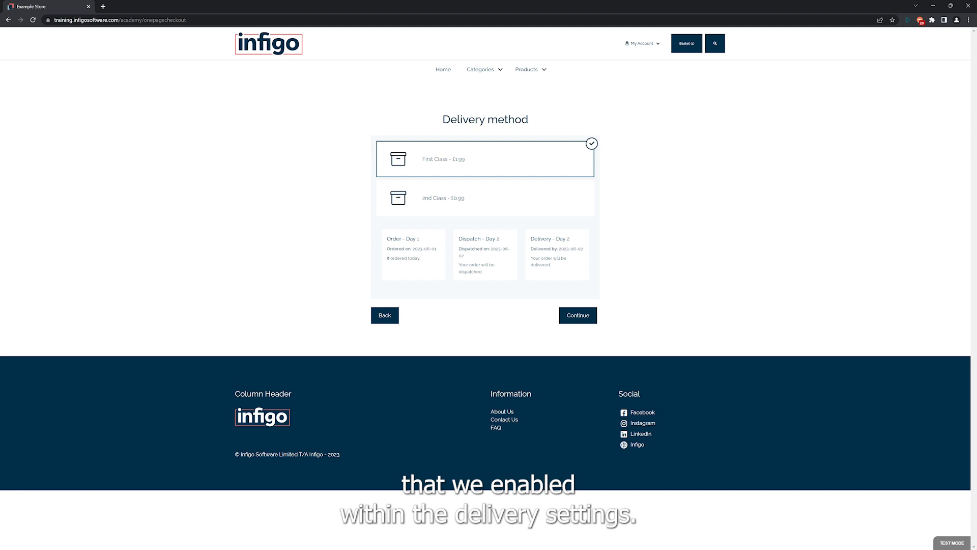
{"action": "left_click", "coordinate": [587, 316]}
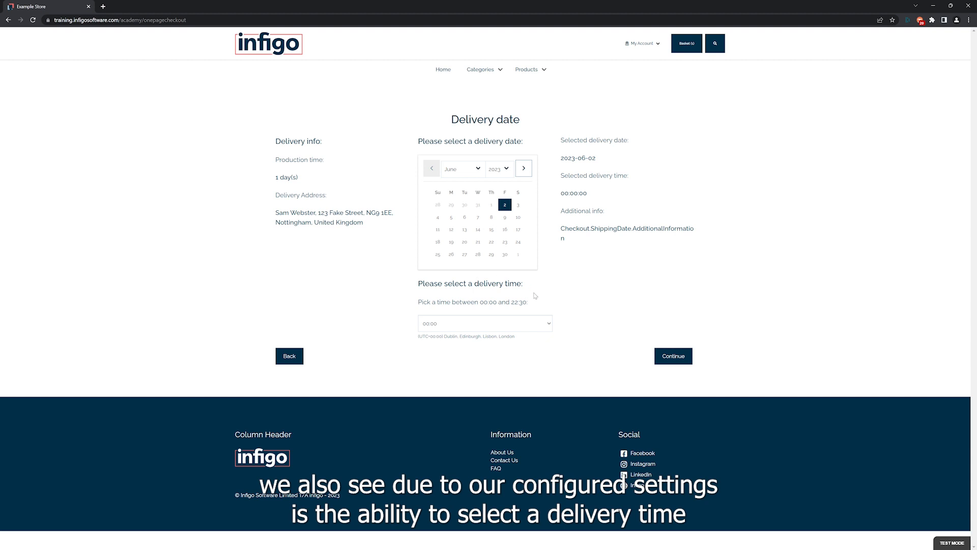
- Examine the range and increments of the delivery times offered on the Delivery date step, leaving the selection as it is
{"action": "left_click", "coordinate": [503, 328]}
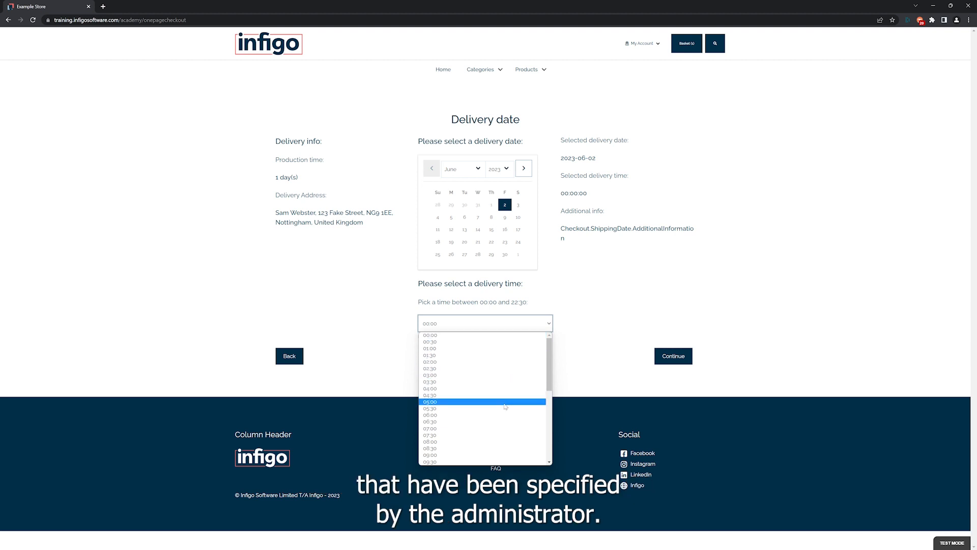
{"action": "scroll", "coordinate": [503, 384], "scroll_direction": "down", "scroll_amount": 5}
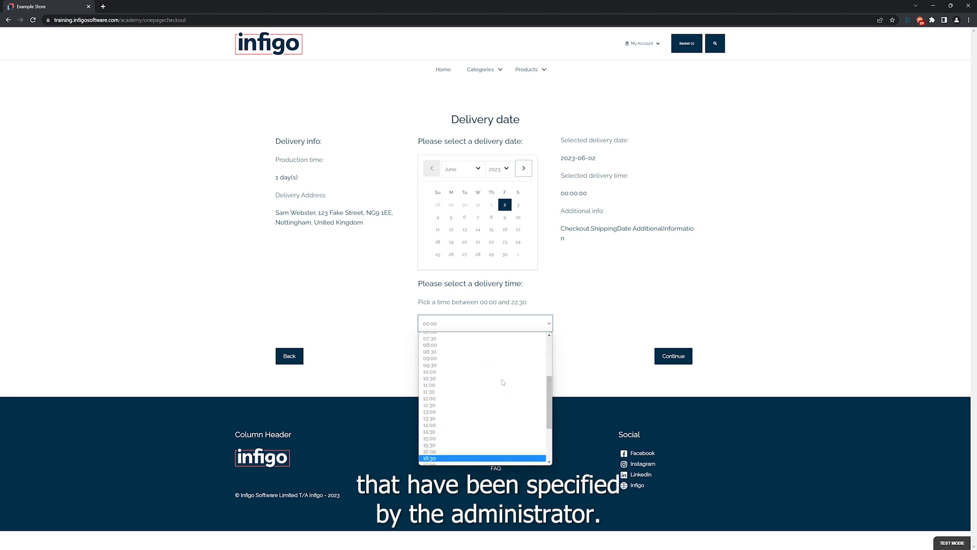
{"action": "scroll", "coordinate": [502, 382], "scroll_direction": "up", "scroll_amount": 5}
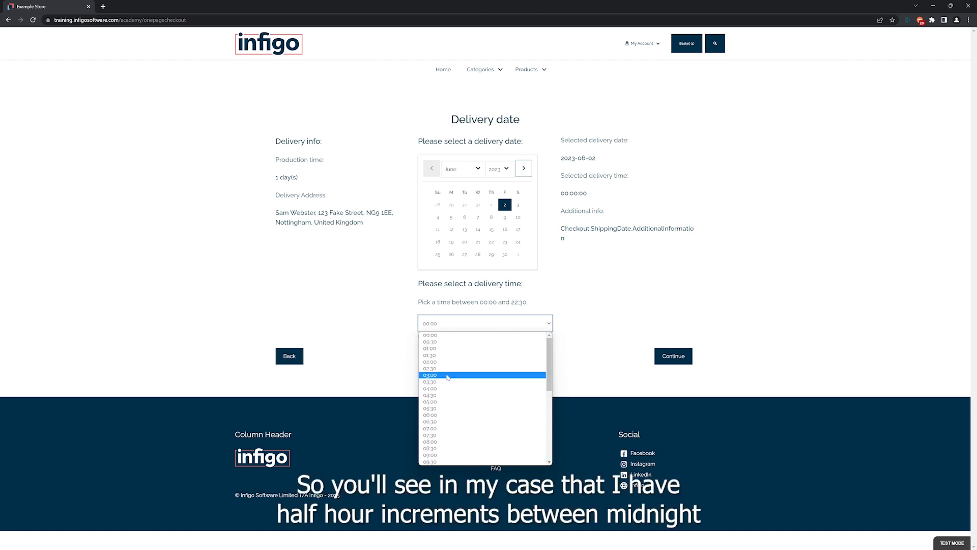
{"action": "scroll", "coordinate": [445, 346], "scroll_direction": "down", "scroll_amount": 5}
{"action": "scroll", "coordinate": [445, 356], "scroll_direction": "up", "scroll_amount": 5}
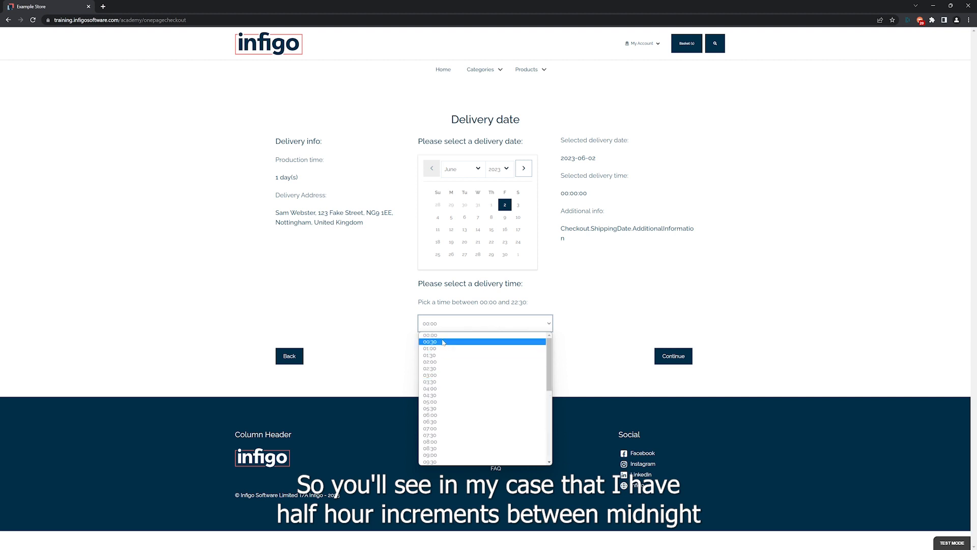
{"action": "scroll", "coordinate": [436, 387], "scroll_direction": "down", "scroll_amount": 5}
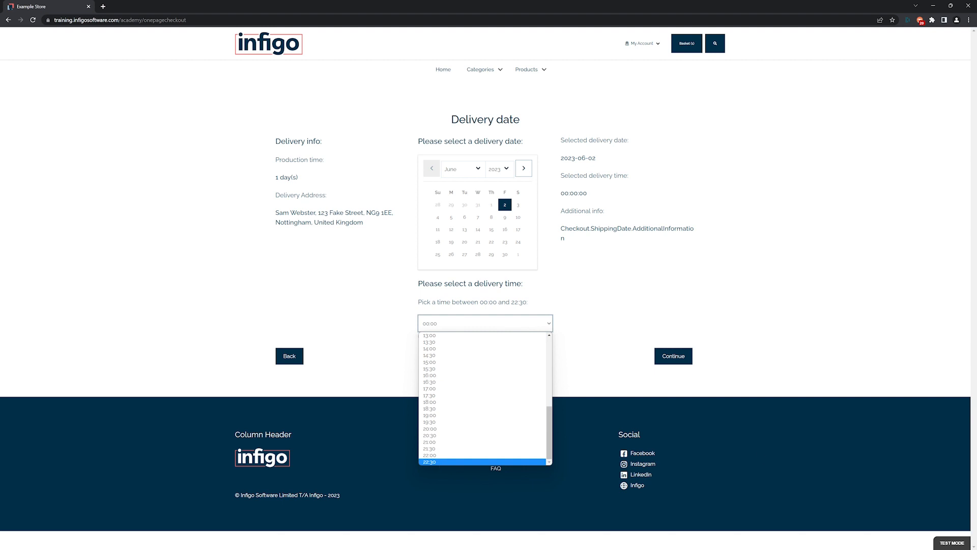
{"action": "left_click", "coordinate": [637, 300]}
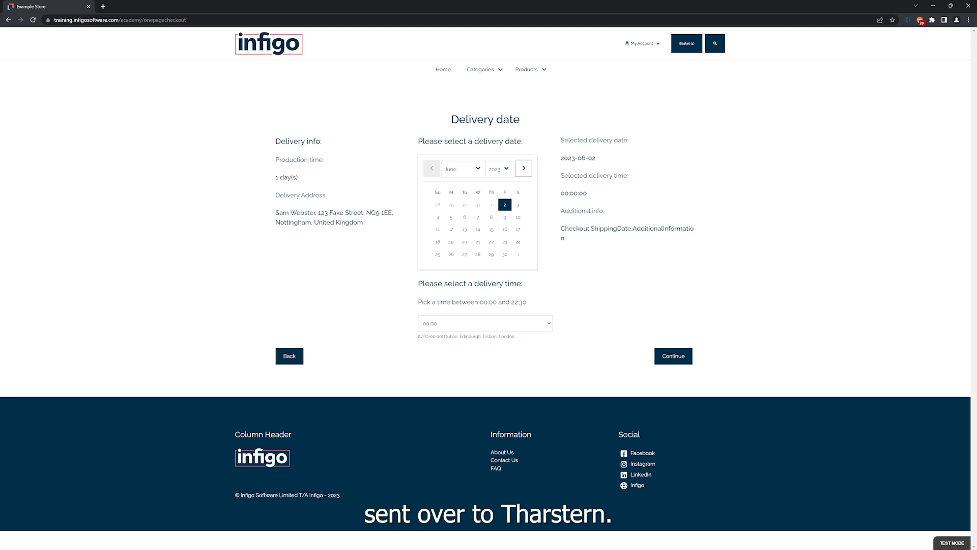
- Finish the customer impersonation and open the Connect: Tharstern plugin's configuration from the Connect Plugins page
{"action": "left_click", "coordinate": [642, 43]}
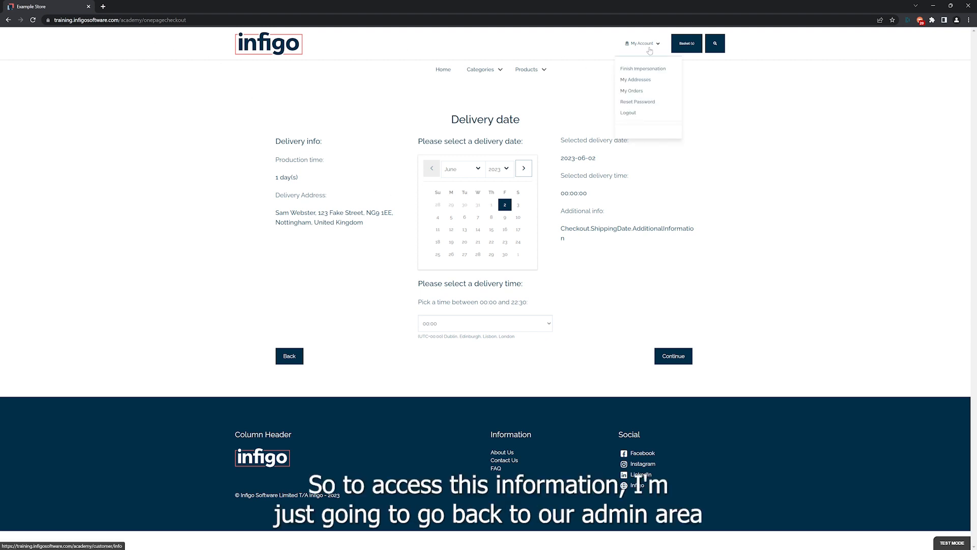
{"action": "left_click", "coordinate": [637, 73]}
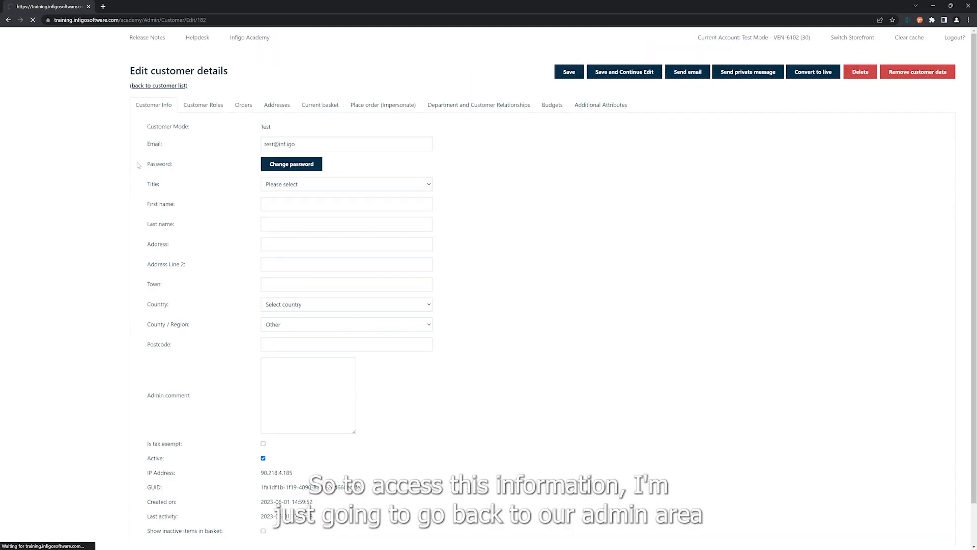
{"action": "left_click", "coordinate": [86, 55]}
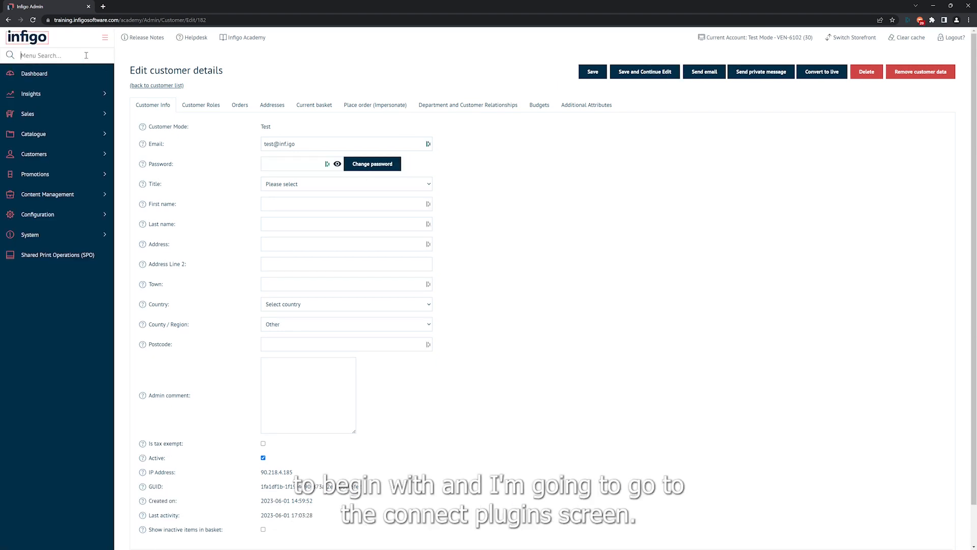
{"action": "type", "text": "conn"}
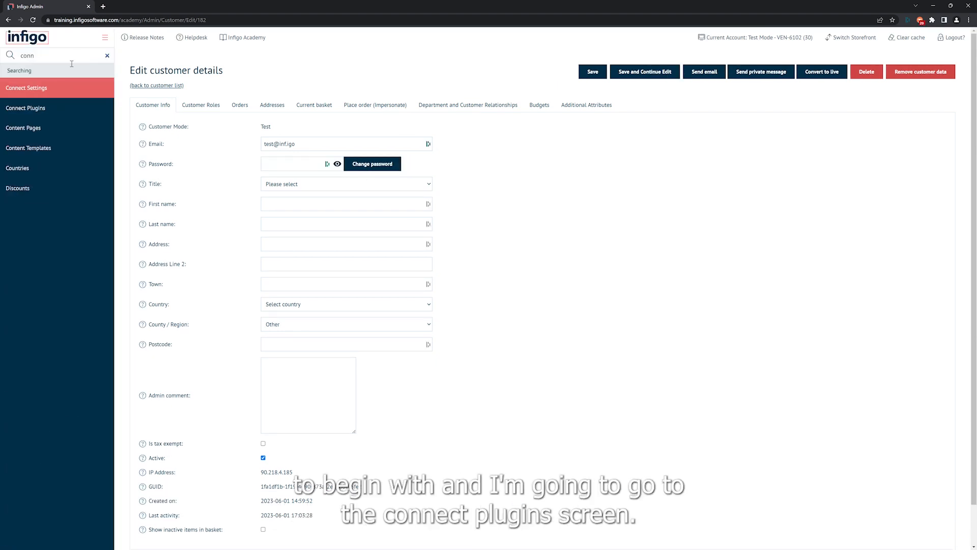
{"action": "left_click", "coordinate": [63, 113]}
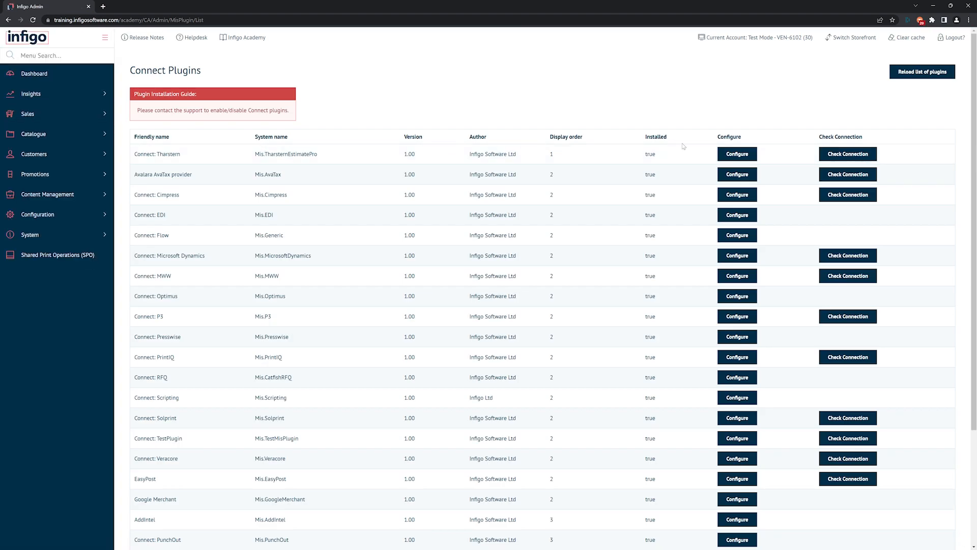
{"action": "left_click", "coordinate": [731, 156]}
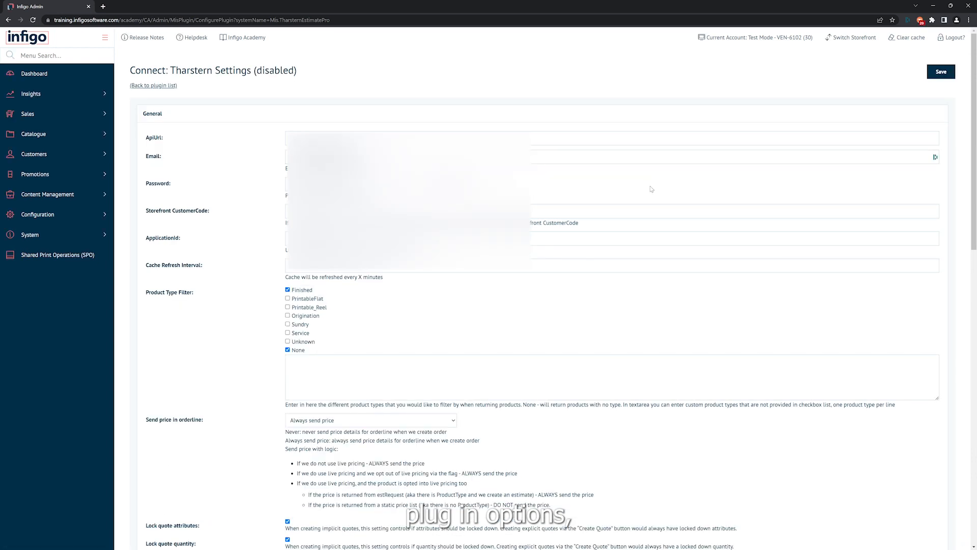
- Save the Tharstern settings with Populate Order Required Date with delivery date enabled under Node mapping
{"action": "scroll", "coordinate": [651, 189], "scroll_direction": "down", "scroll_amount": 10}
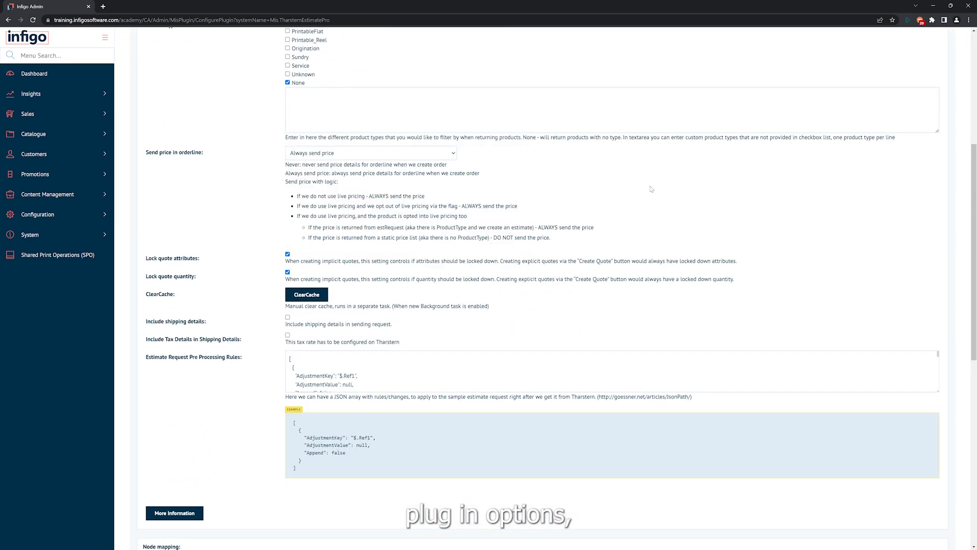
{"action": "scroll", "coordinate": [651, 189], "scroll_direction": "down", "scroll_amount": 1}
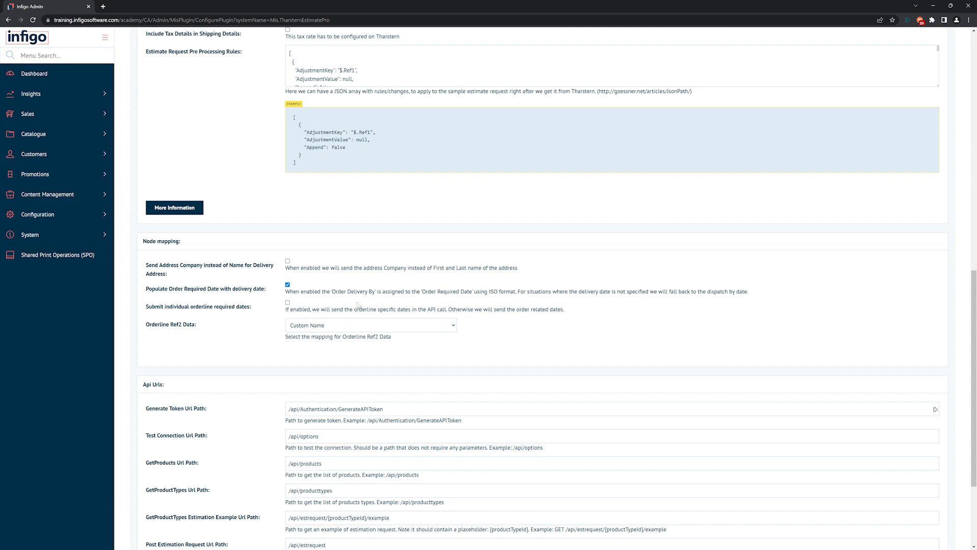
{"action": "scroll", "coordinate": [802, 325], "scroll_direction": "up", "scroll_amount": 1}
{"action": "scroll", "coordinate": [801, 325], "scroll_direction": "up", "scroll_amount": 15}
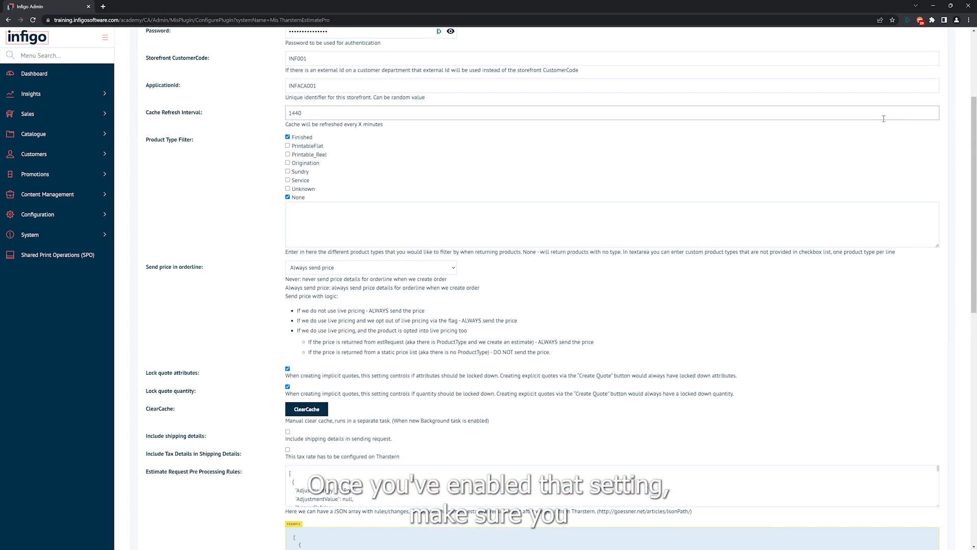
{"action": "left_click", "coordinate": [940, 72]}
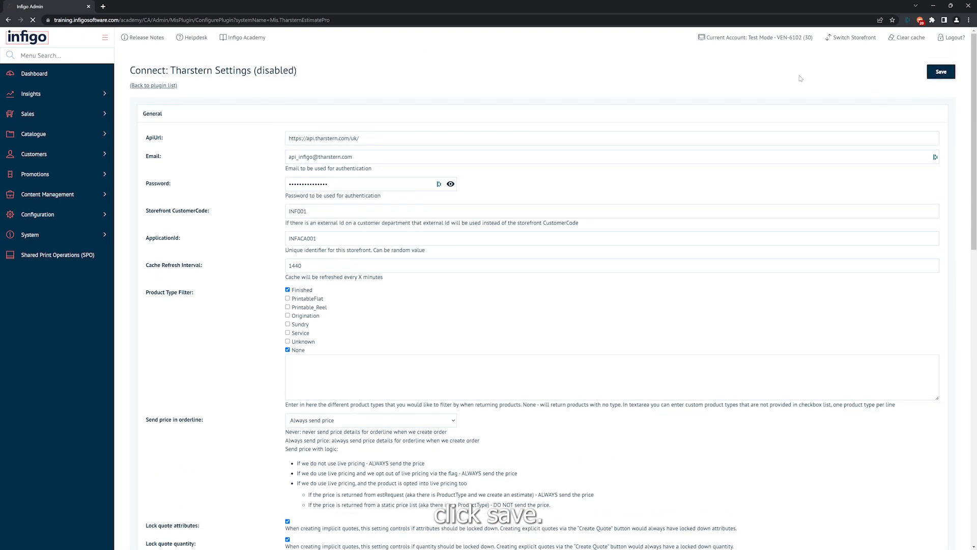